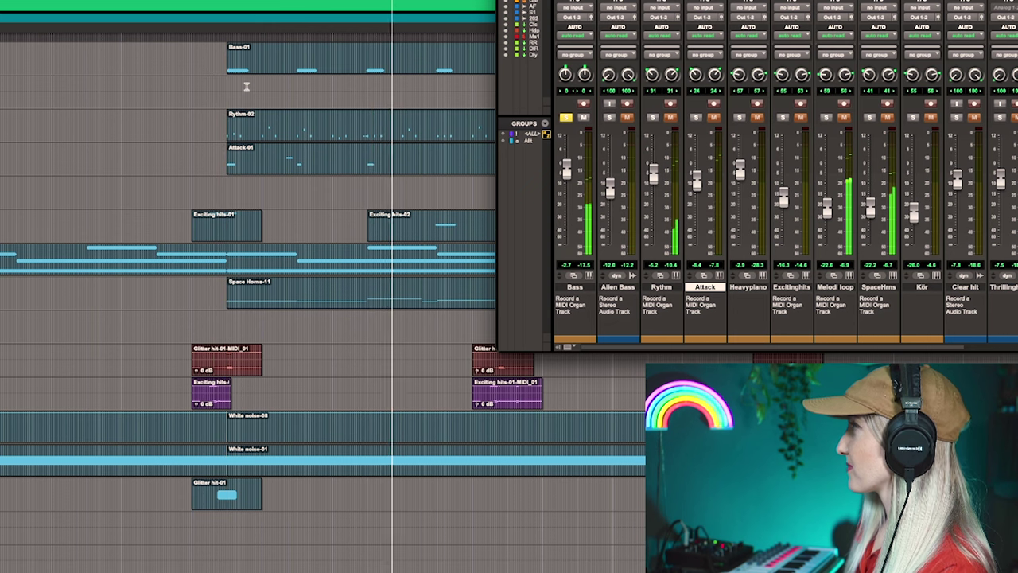
Play the soloed bass parts and set the playback position to the start of the Alien Bass clip
scroll(247, 86, "right", 5)
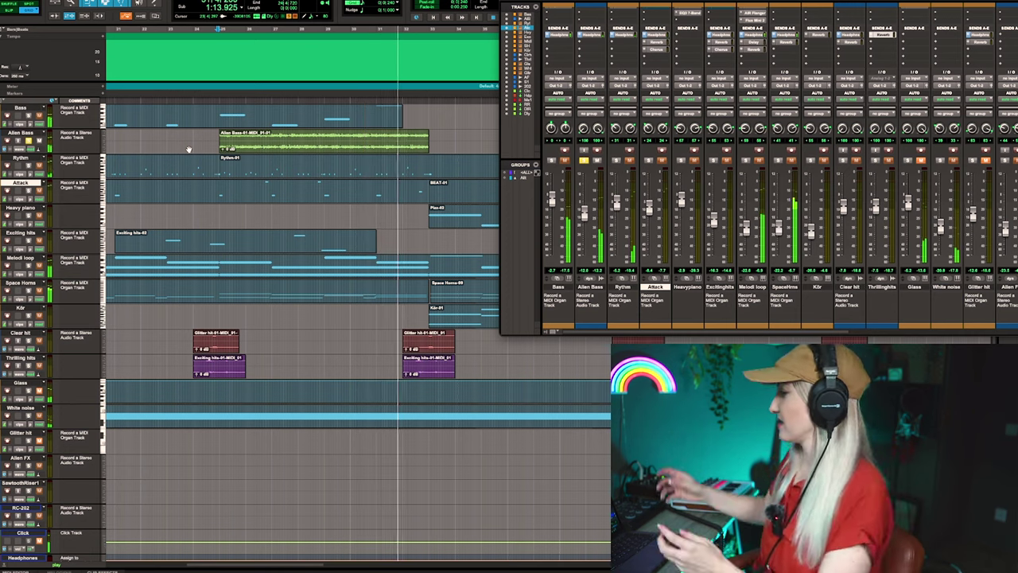
left_click(219, 148)
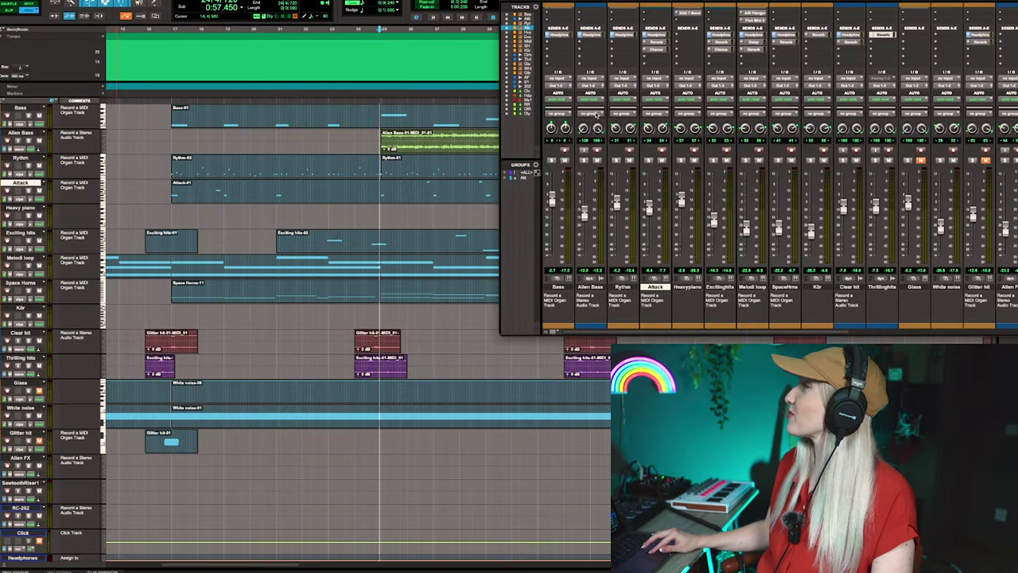
Bring the mixer's insert slots into view and open the Bass track's Pigments instrument for inspection
scroll(596, 113, "up", 2)
left_click(559, 16)
left_click_drag(349, 87, 310, 74)
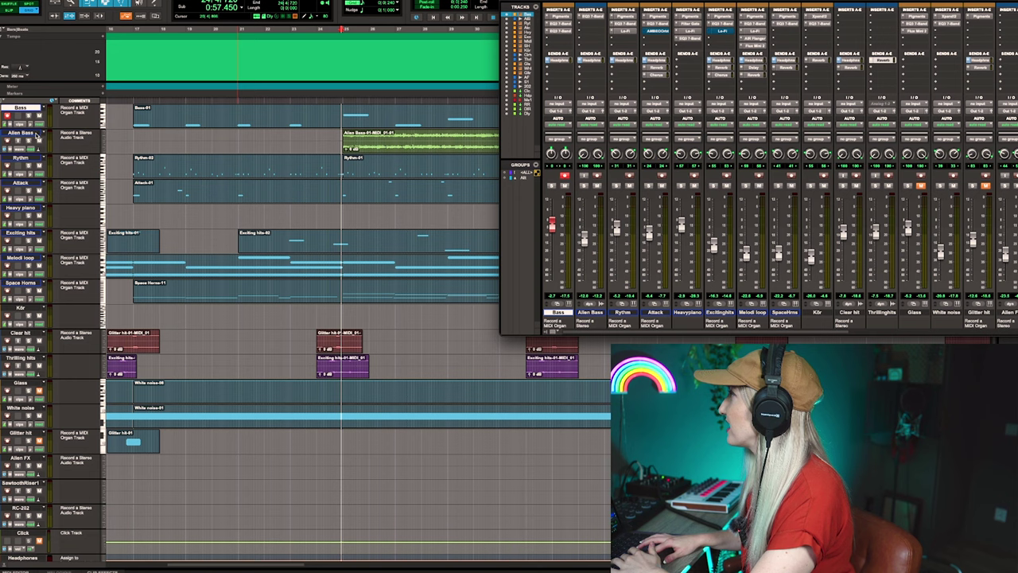
Disarm recording on the Bass track and play the soloed Rythm track from the start of its first clip
left_click(36, 136)
left_click(8, 118)
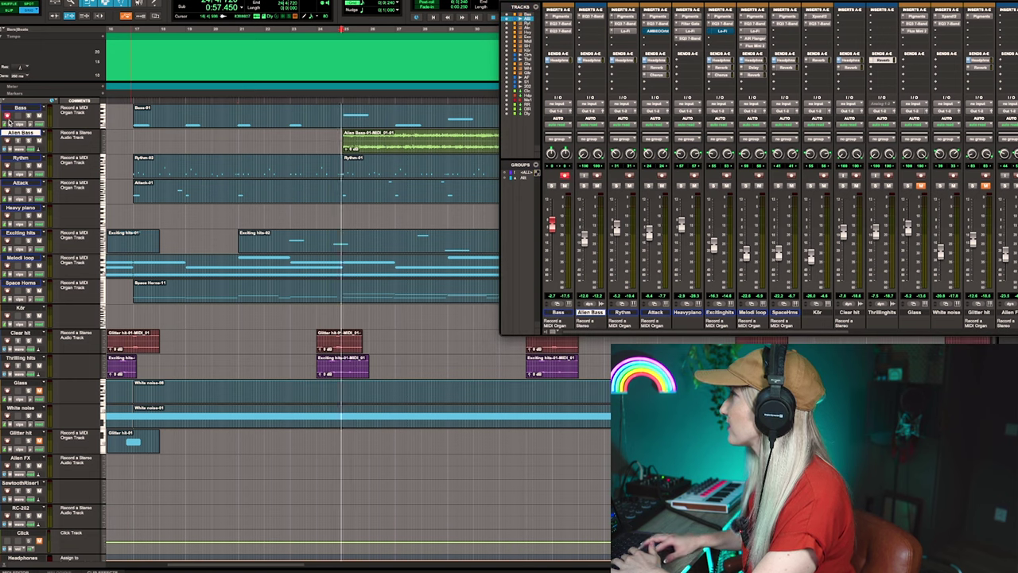
key("space")
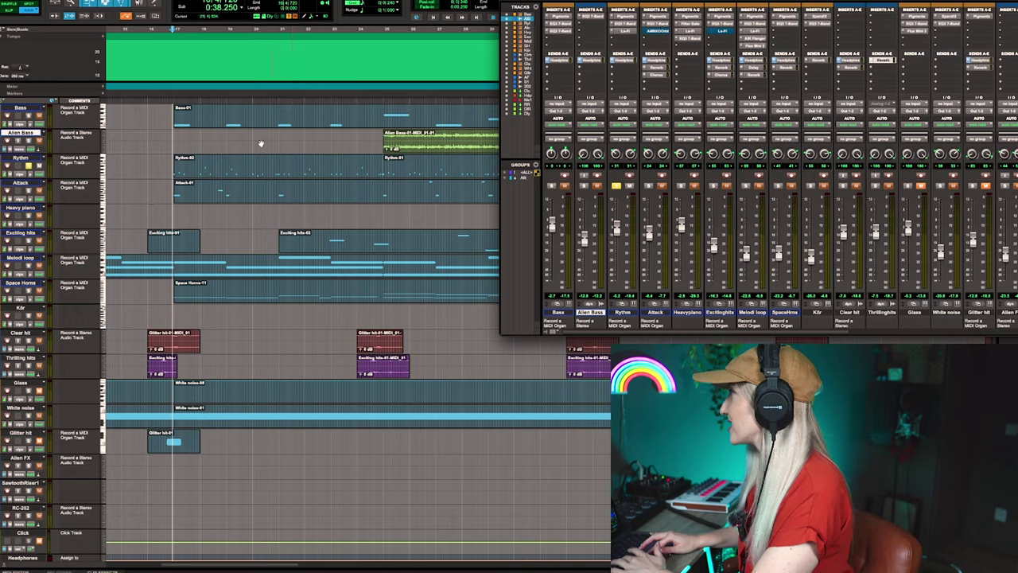
key("space")
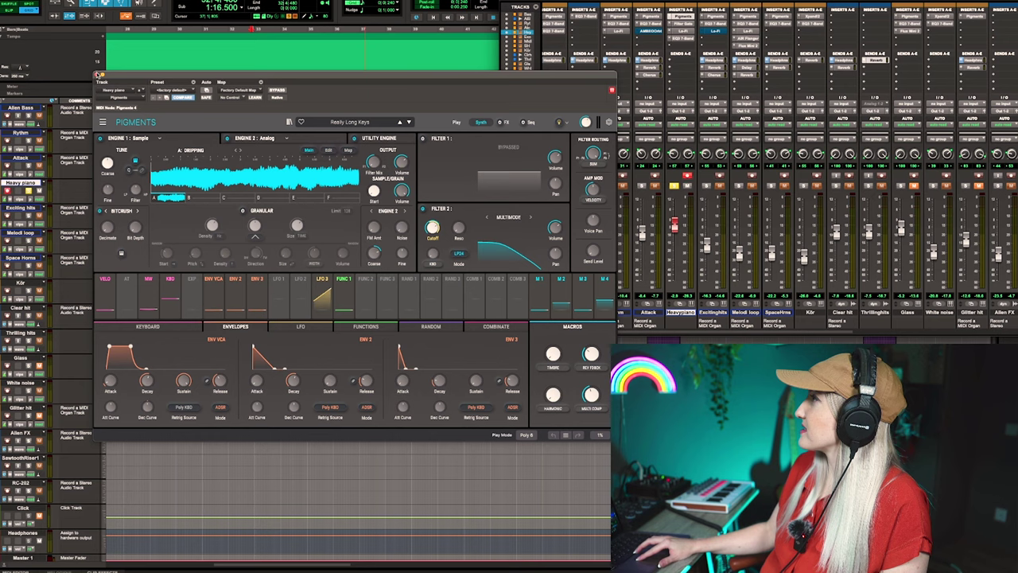
Close the Heavy piano track's Pigments instrument and play the soloed Heavy piano part through the arrangement
left_click(97, 74)
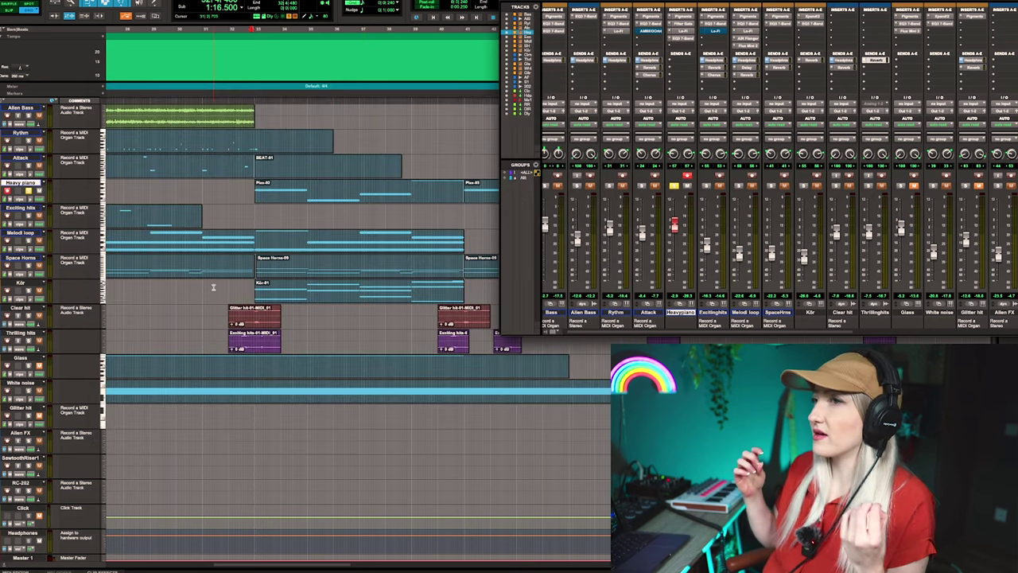
key("space")
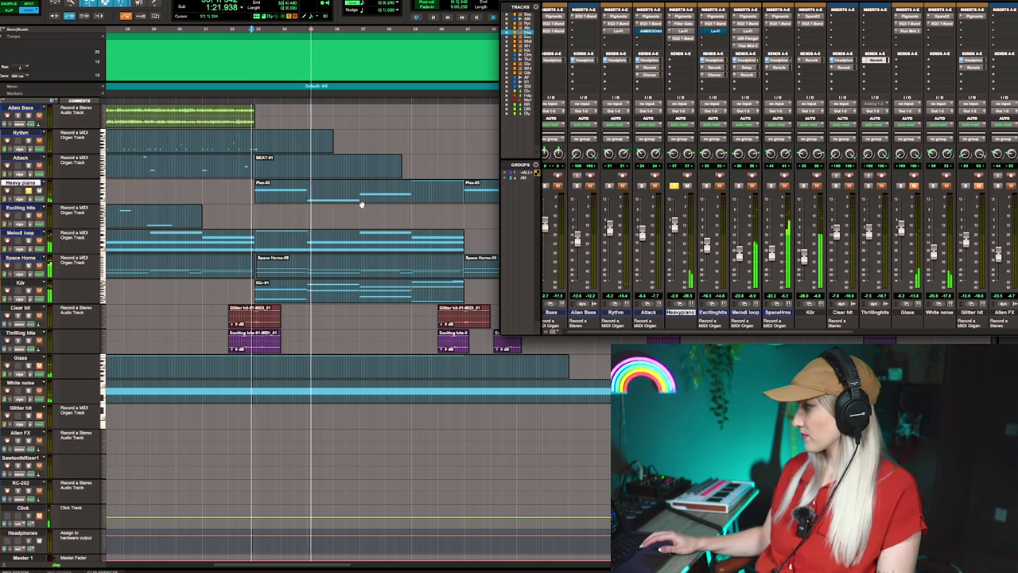
scroll(362, 211, "right", 2)
scroll(363, 214, "right", 2)
scroll(363, 214, "left", 3)
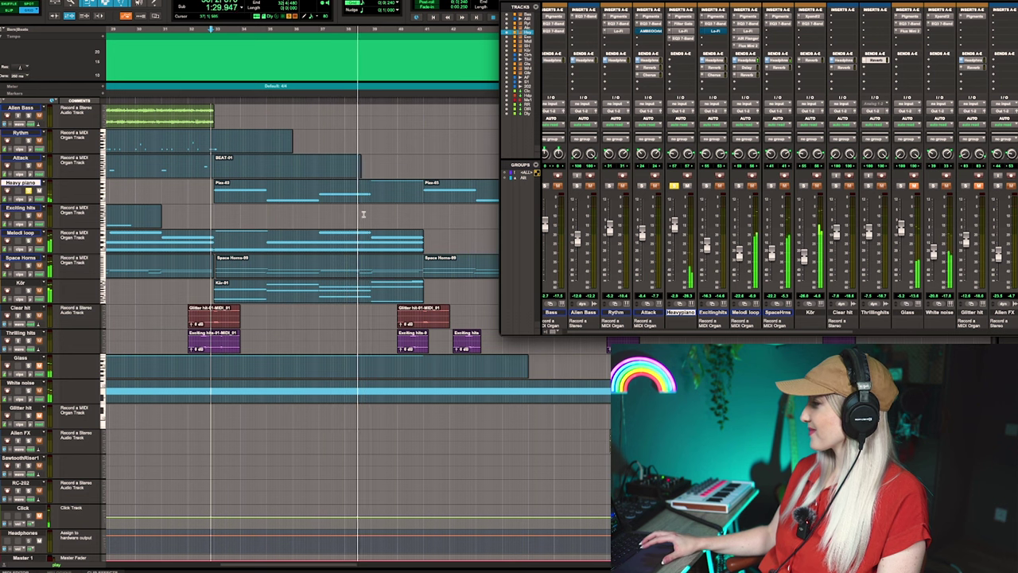
scroll(363, 213, "right", 3)
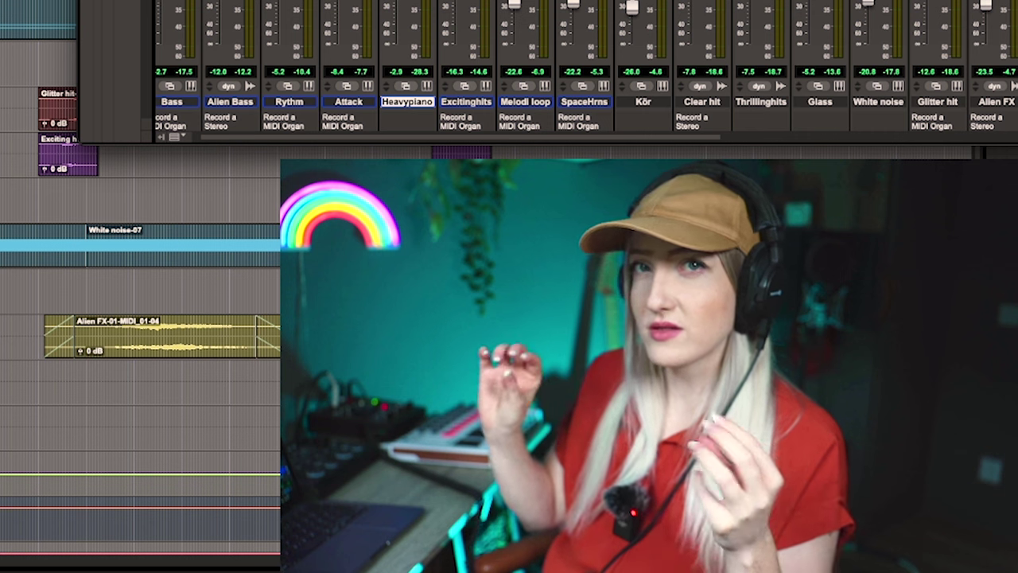
Play the soloed Exciting hits track ahead of the Alien Bass entry, then stop playback
scroll(139, 358, "up", 5)
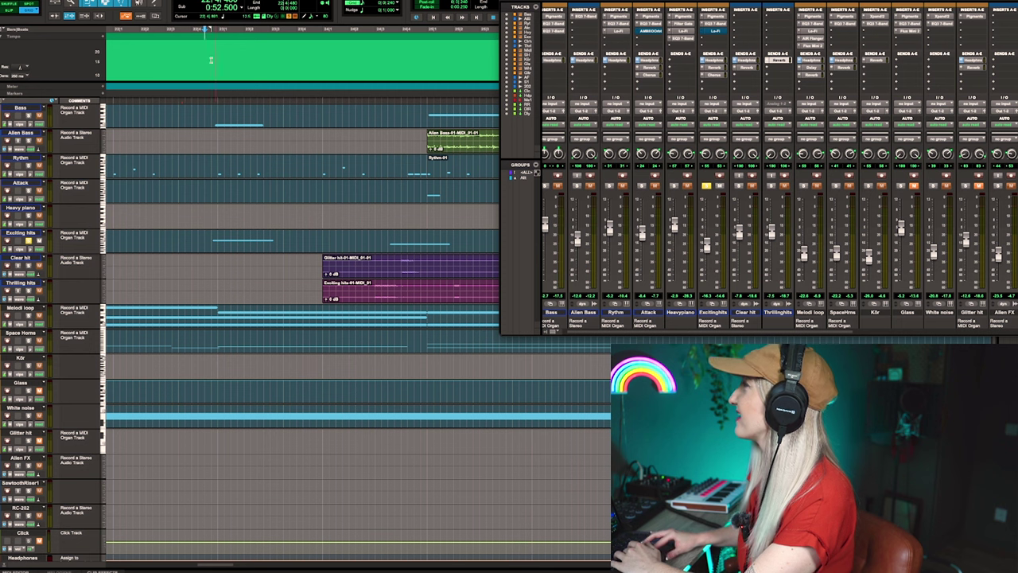
key("space")
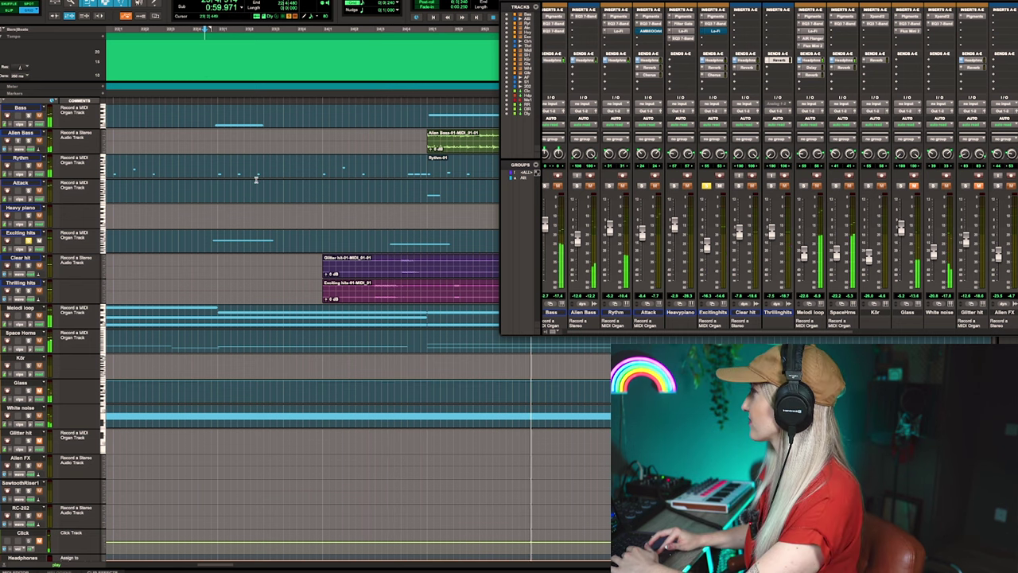
key("space")
Solo the Clear hit track and then the Thrilling hits track, playing the hit clips before the Alien Bass entry
left_click(29, 267)
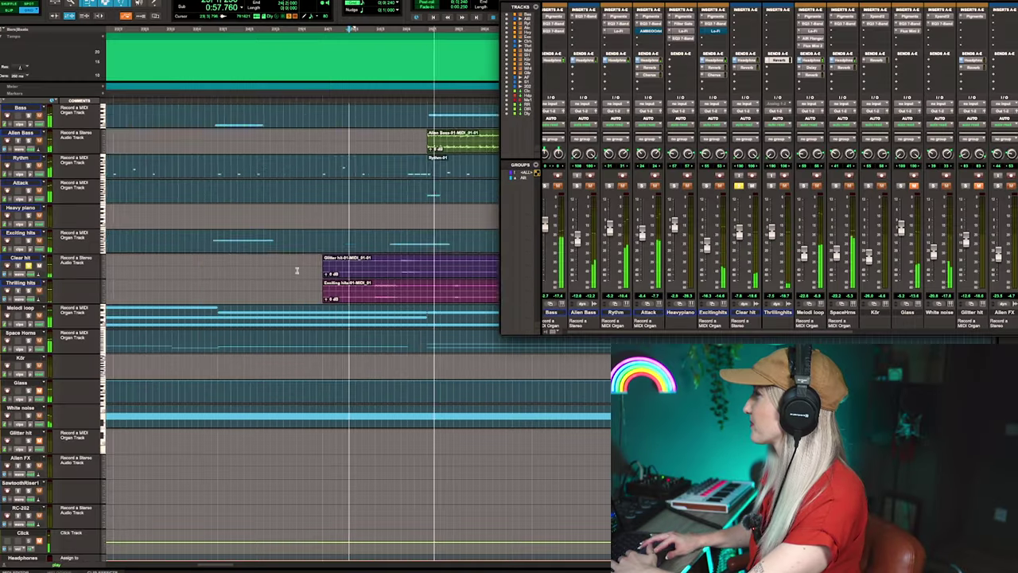
key("space")
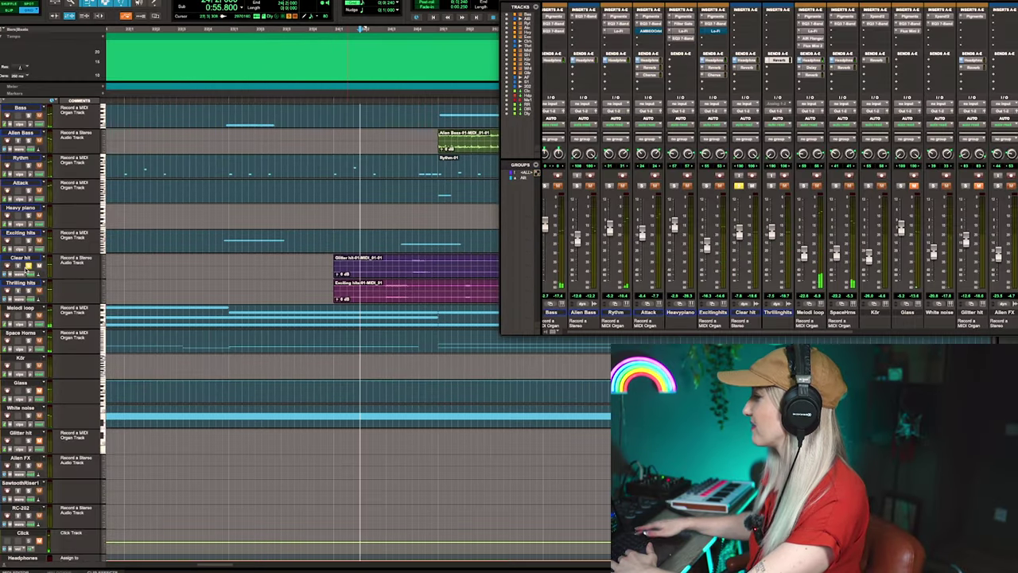
left_click(28, 270)
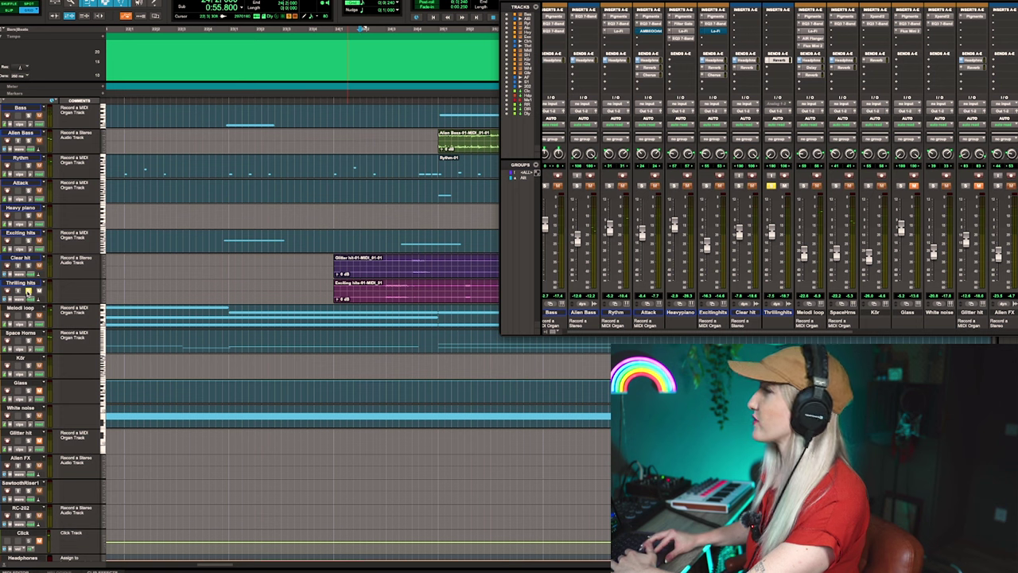
key("space")
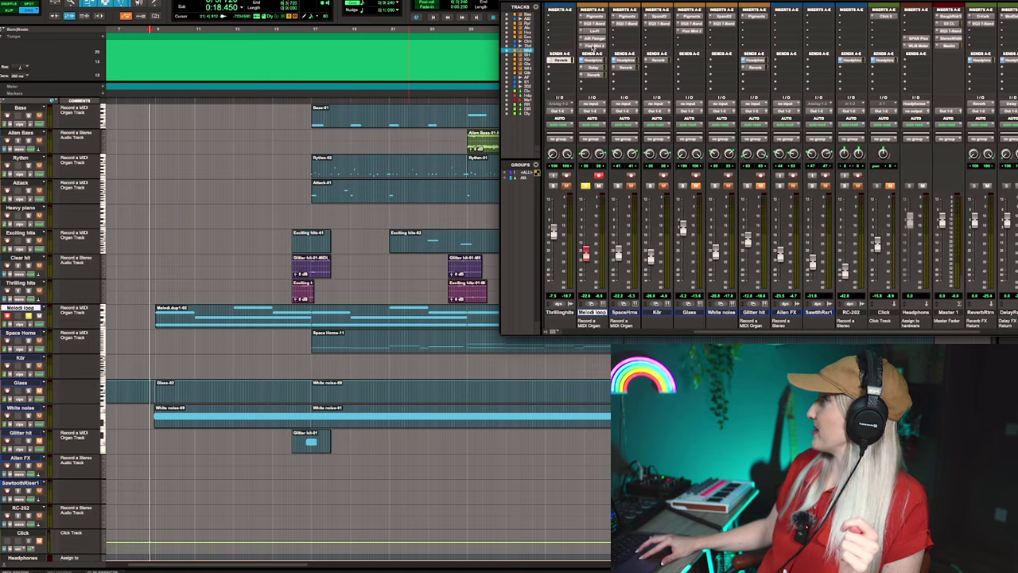
Open the Flux Mini 2 effect on the Melodi loop track and play the soloed Space Horns part
left_click(593, 47)
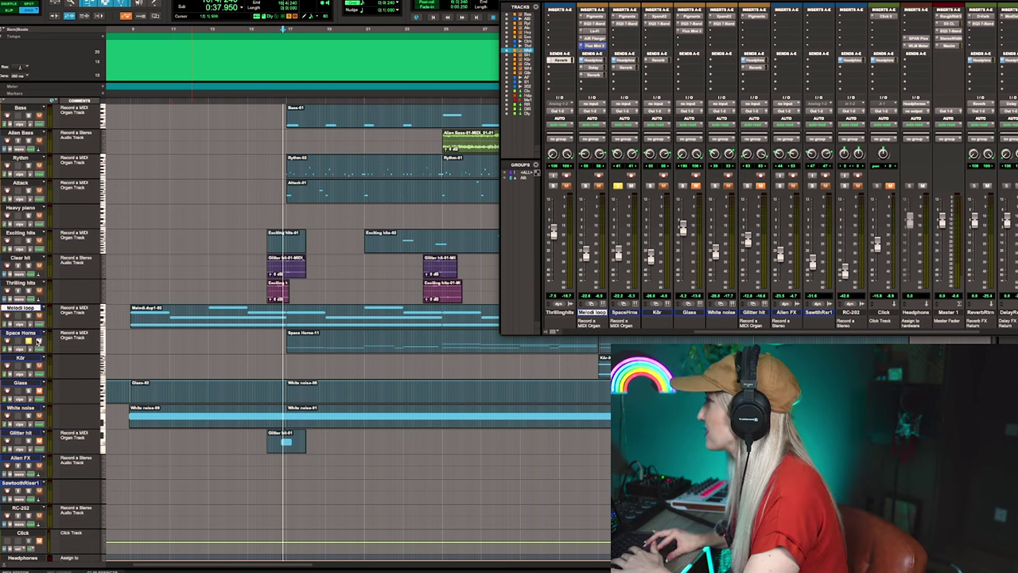
key("space")
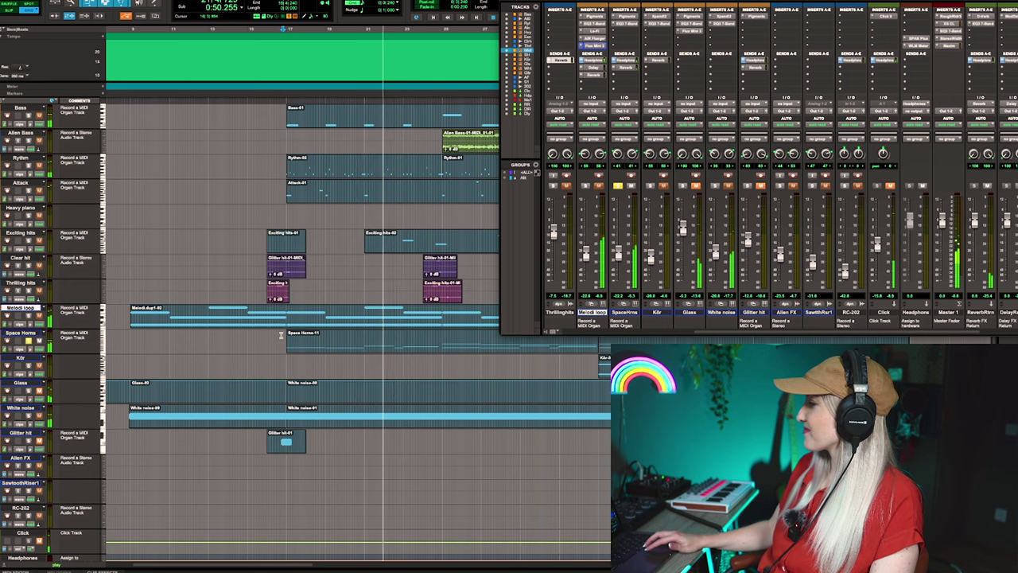
scroll(491, 382, "right", 5)
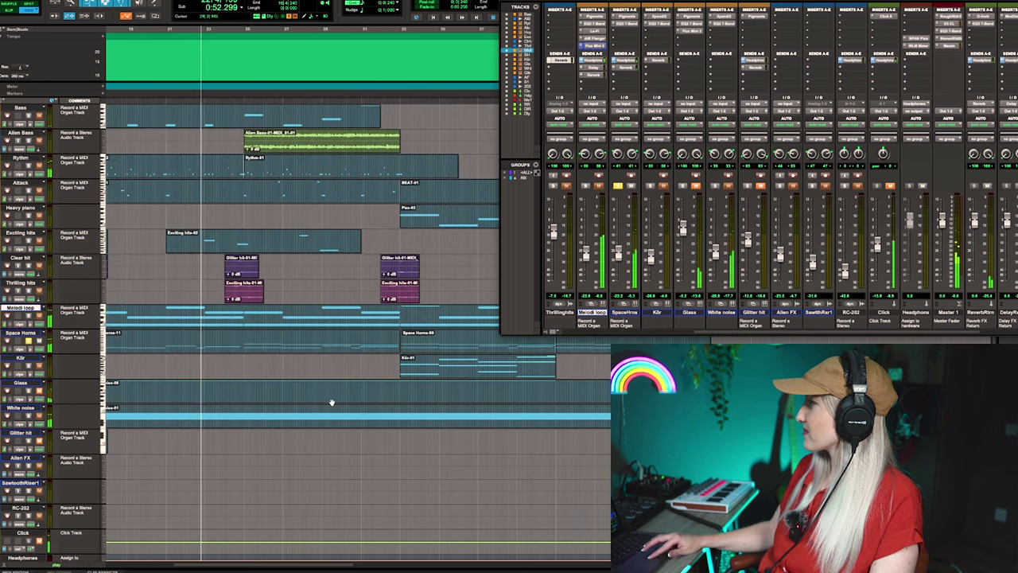
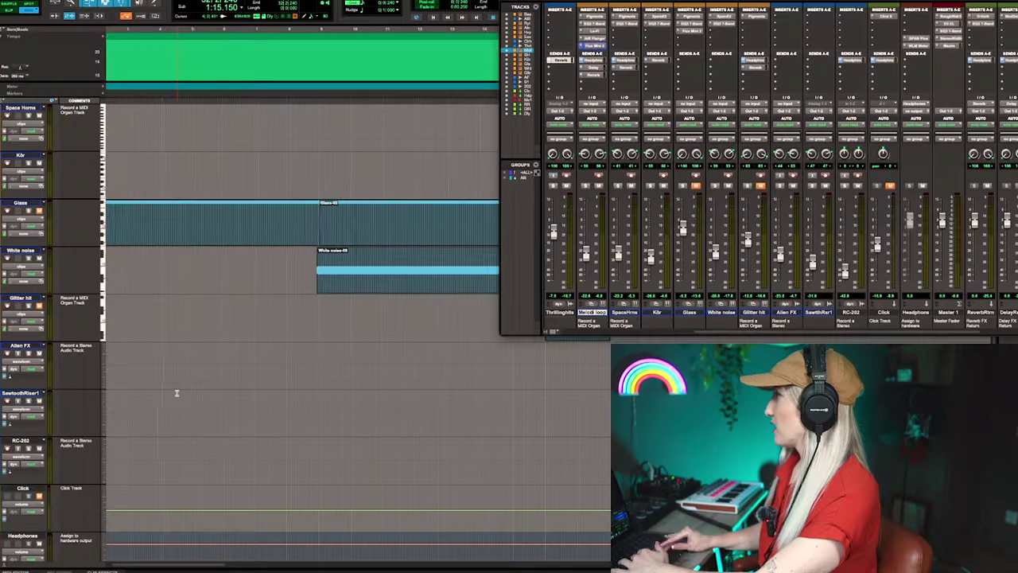
Select the first White noise clip and examine it up close and in context while the soloed track plays
scroll(177, 392, "up", 2)
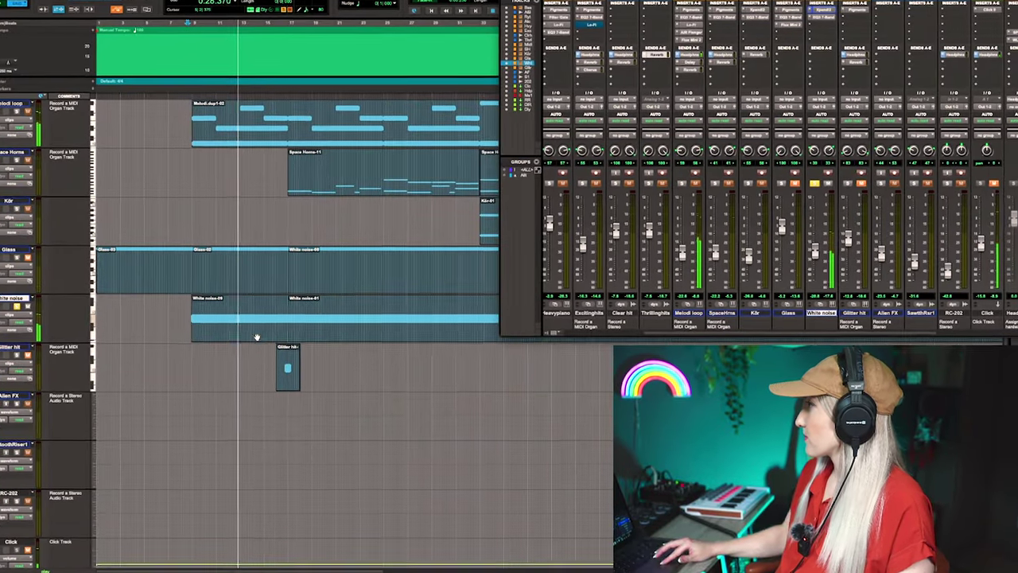
left_click(260, 333)
key("super+bracketright")
scroll(246, 339, "up", 3)
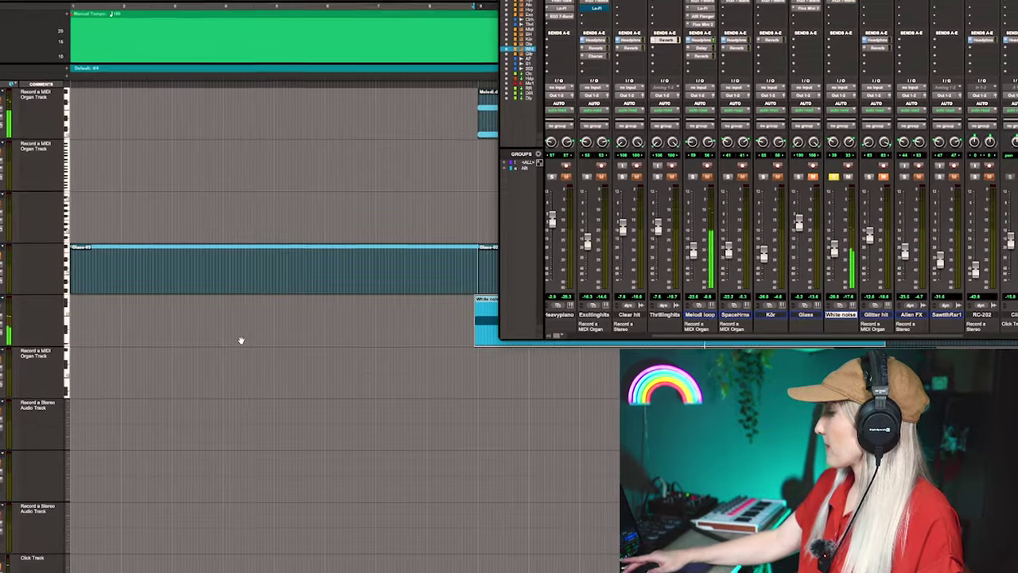
scroll(225, 341, "right", 5)
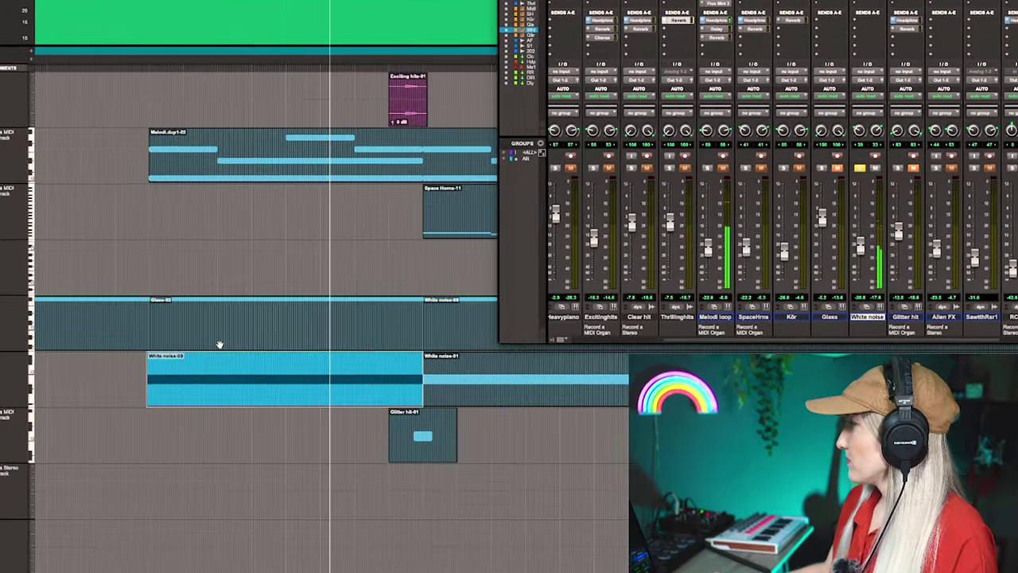
key("super+bracketleft")
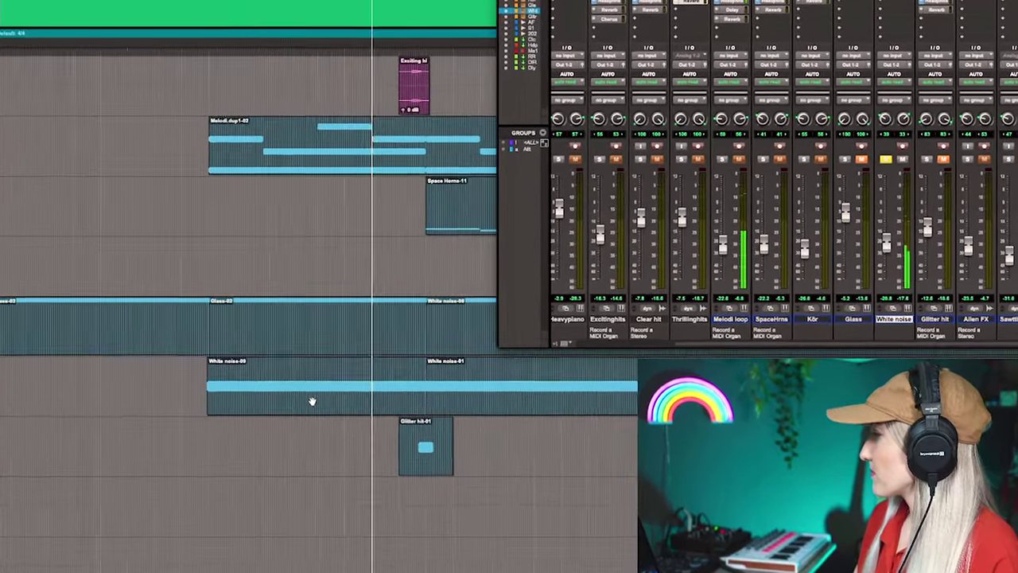
scroll(409, 396, "right", 5)
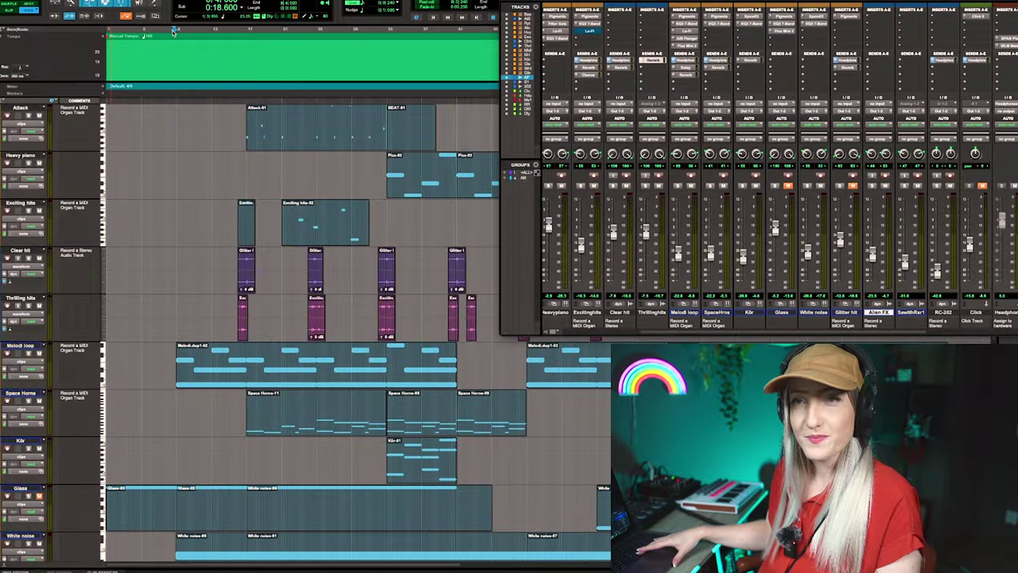
Play the arrangement from the start of the first Melodi loop clip and review all tracks
key("space")
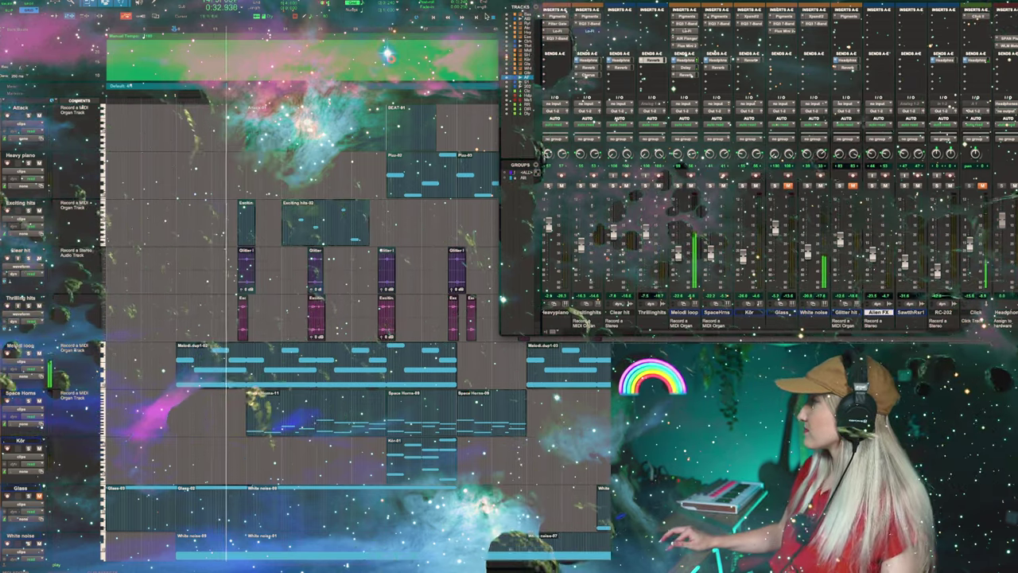
scroll(397, 238, "up", 1)
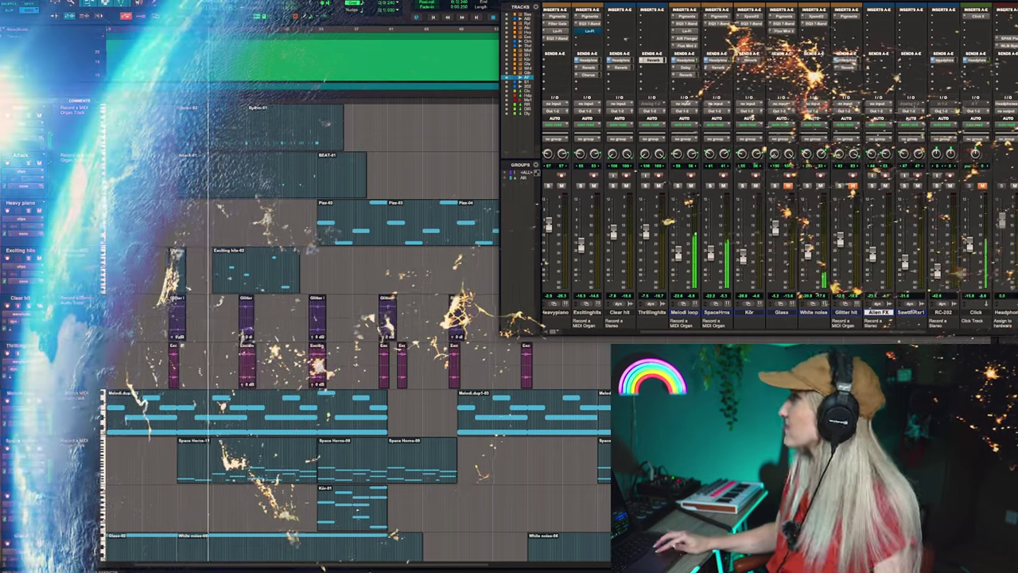
scroll(159, 241, "up", 3)
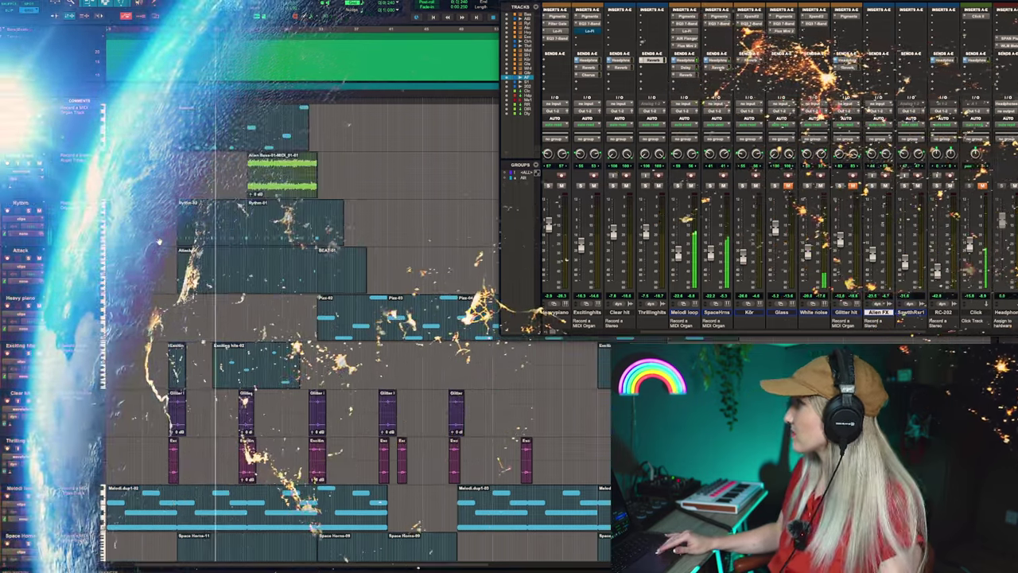